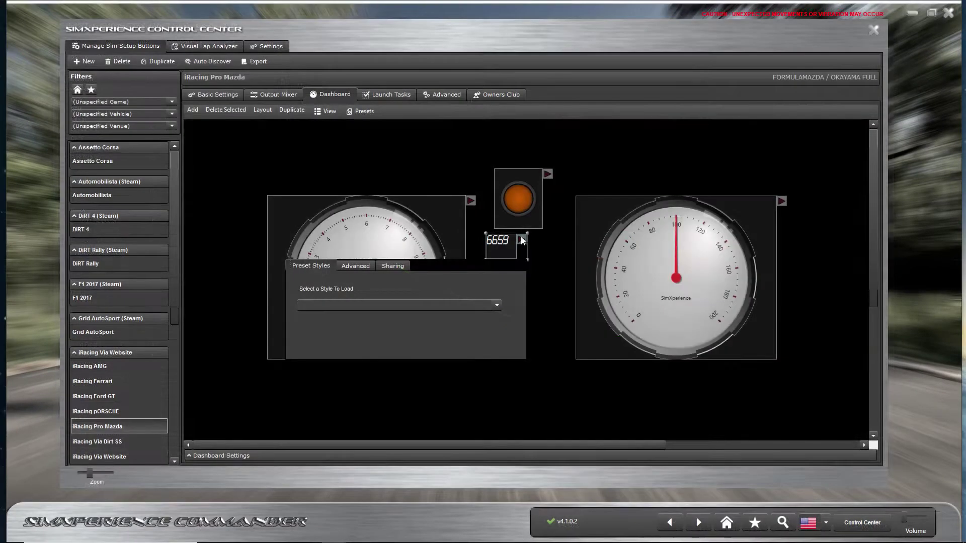
Show the Preset Styles list for the Pro Mazda dashboard gauge
click(497, 303)
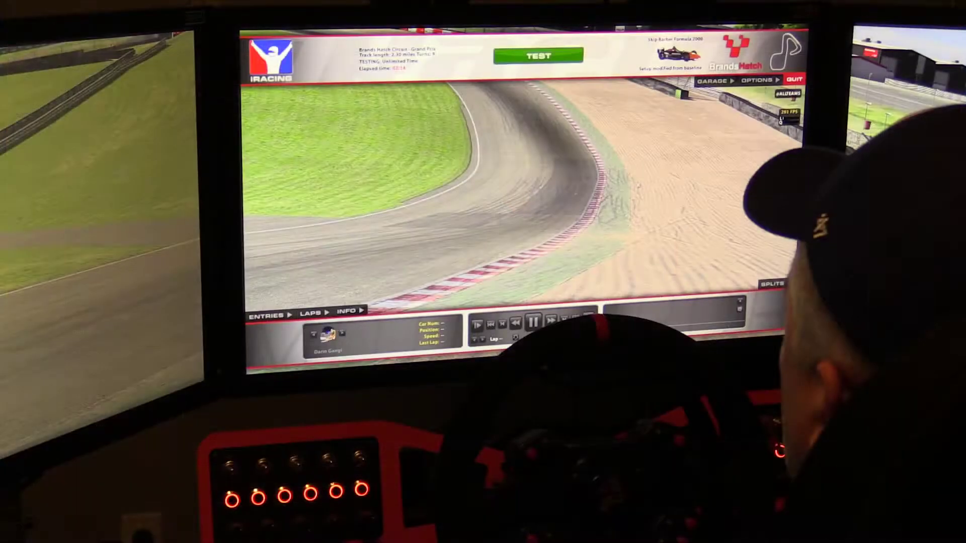
Enter the car from the garage via the Heads Up Display menu, then launch Sim Commander
key(Escape)
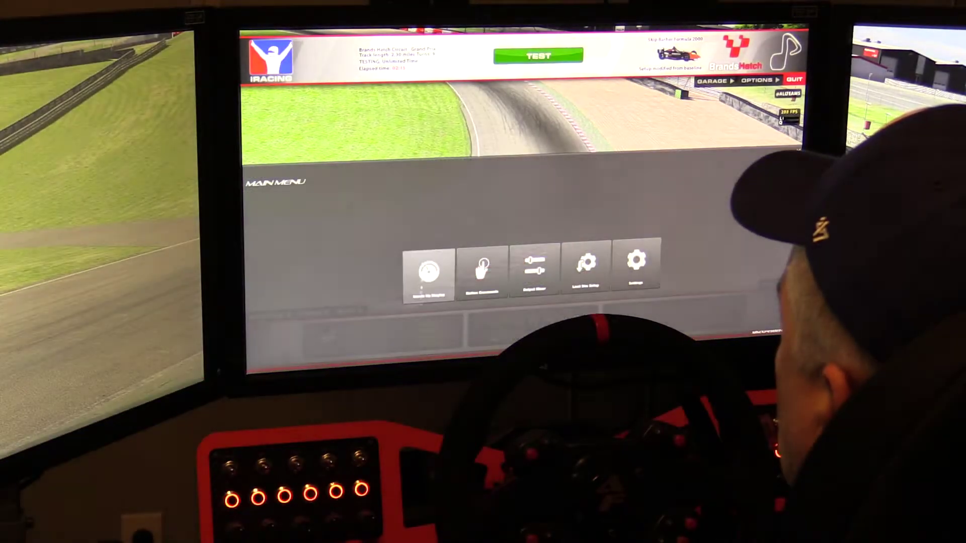
click(427, 274)
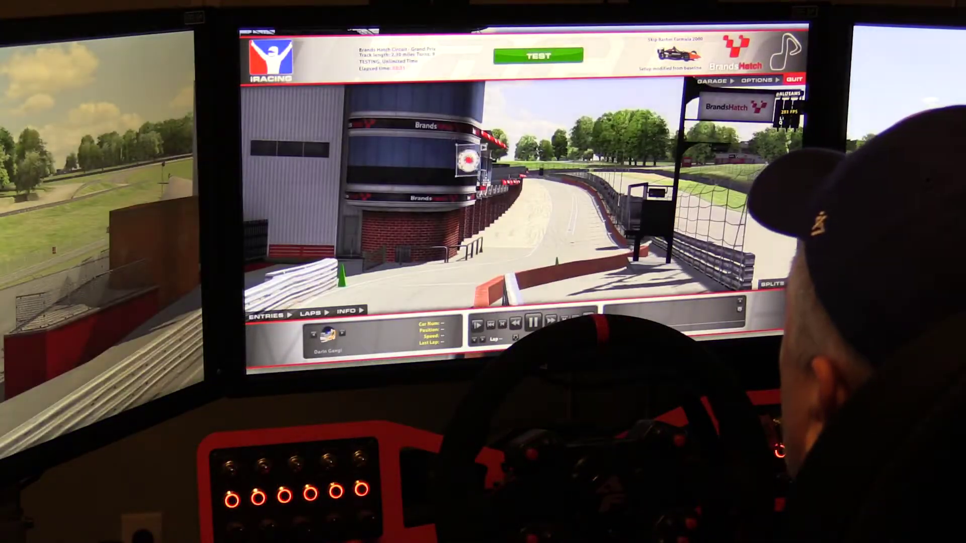
click(538, 56)
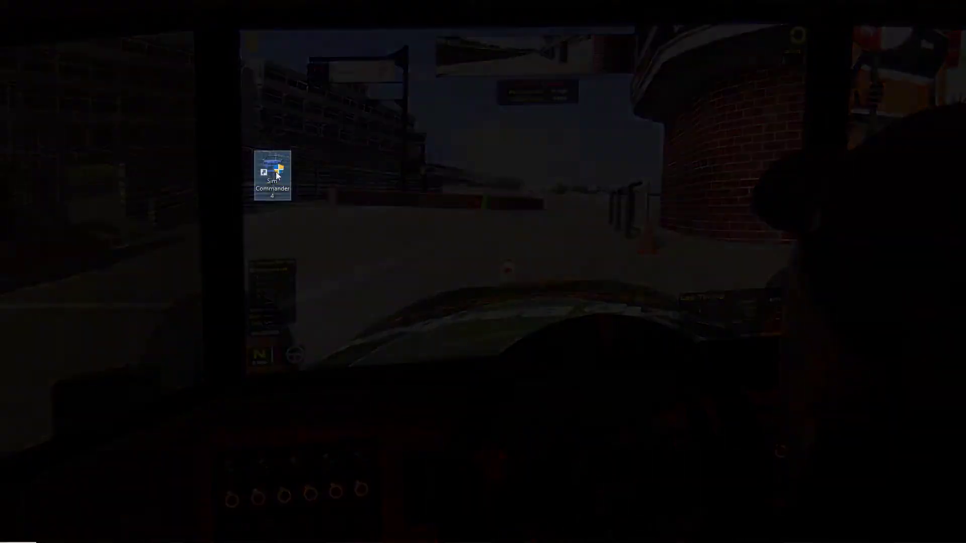
double_click(274, 174)
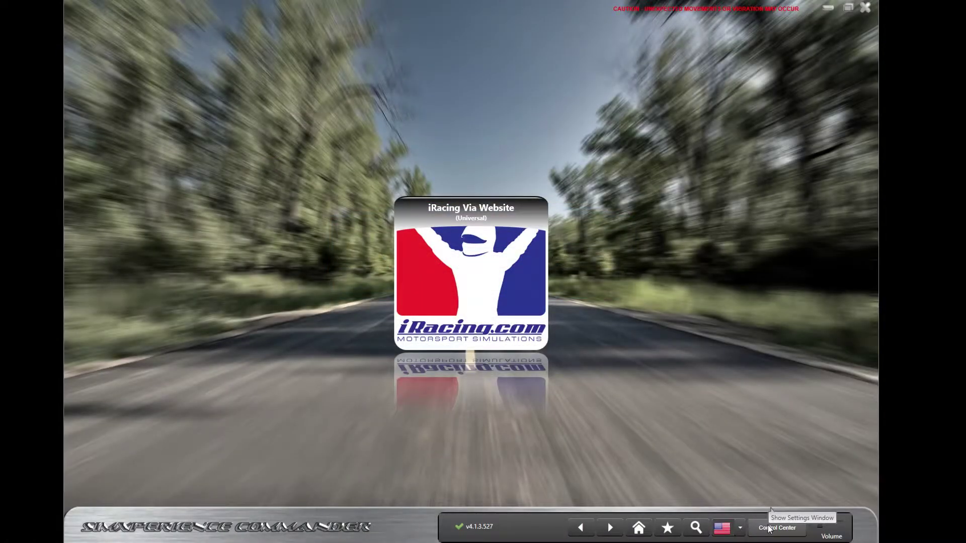
Turn on In Game On Screen Display in Control Center and launch iRacing
click(768, 529)
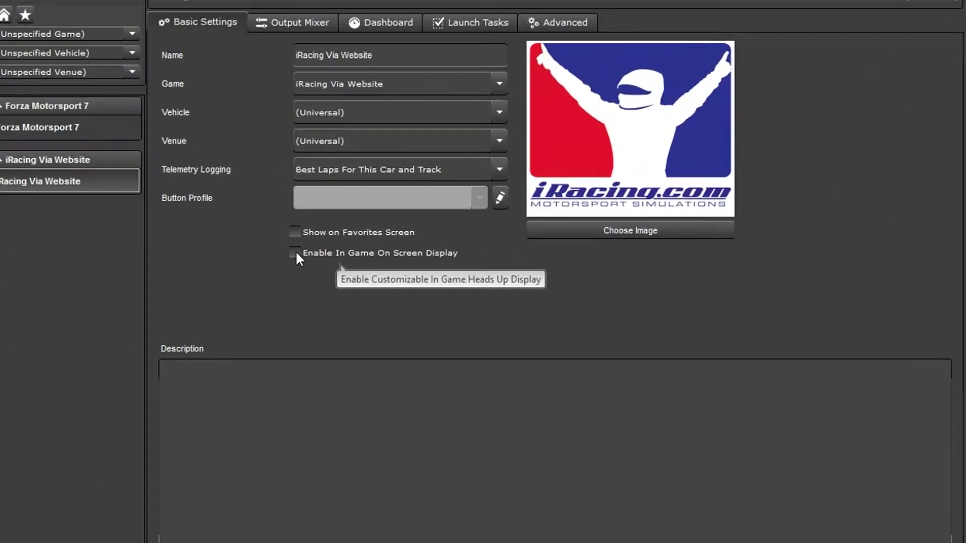
click(295, 254)
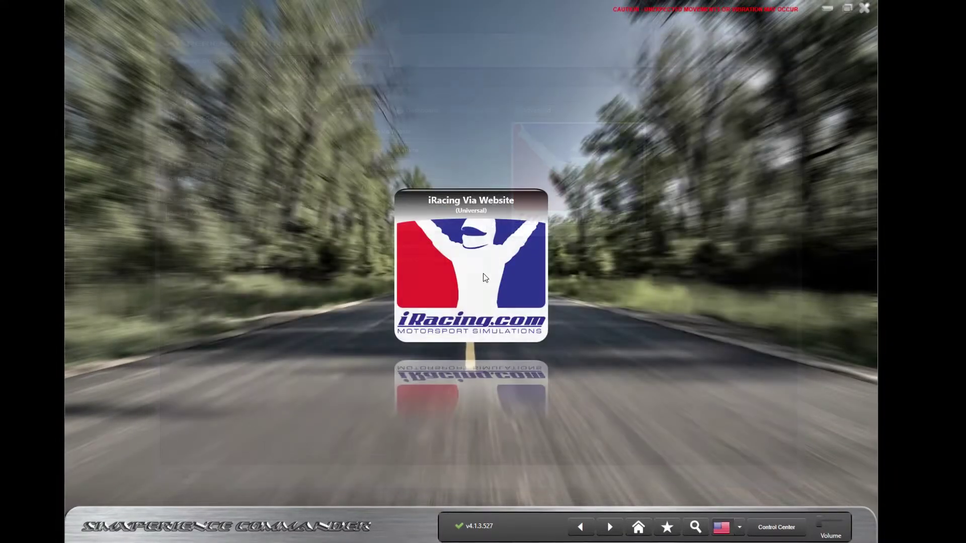
click(484, 274)
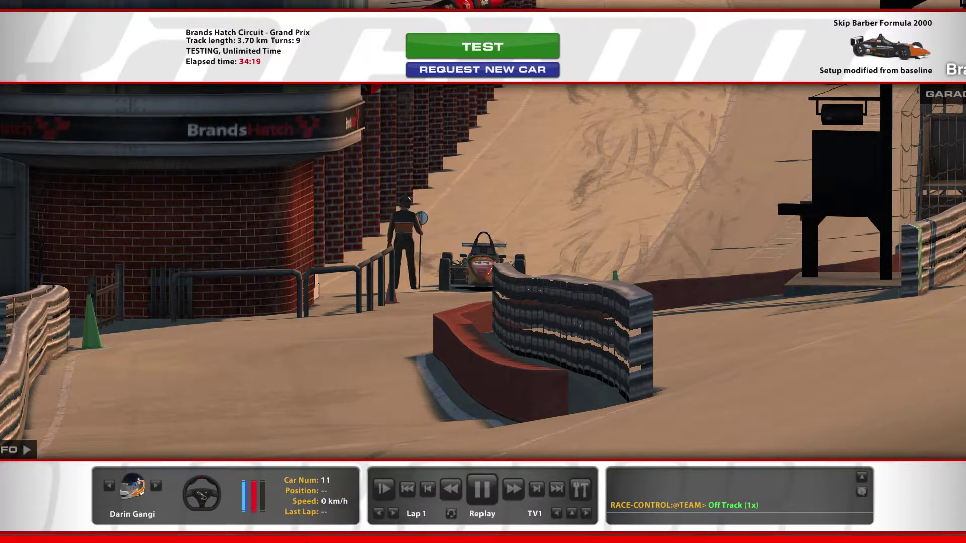
Add a Circular Gauge HUD item in Edit HUD mode and return to the pit-lane cockpit
mouse_move(313, 542)
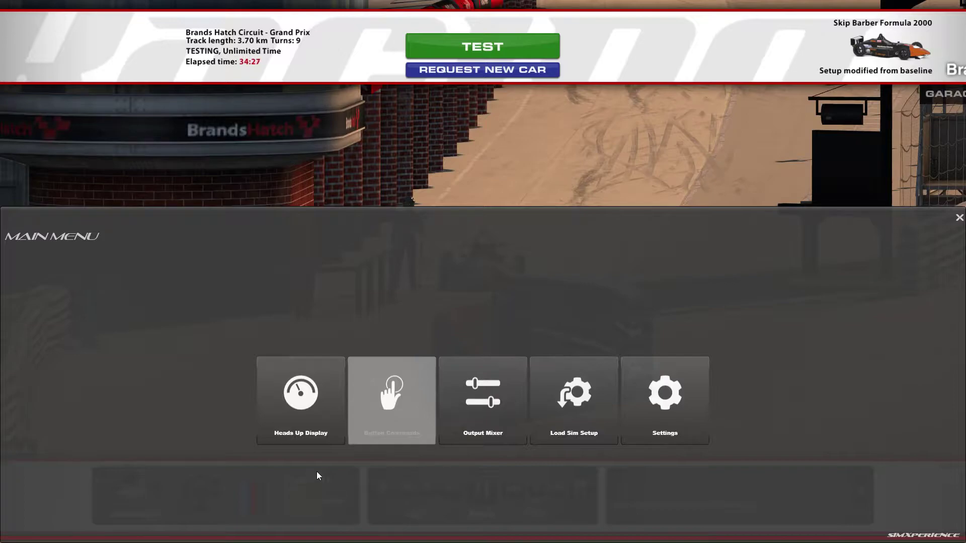
click(302, 401)
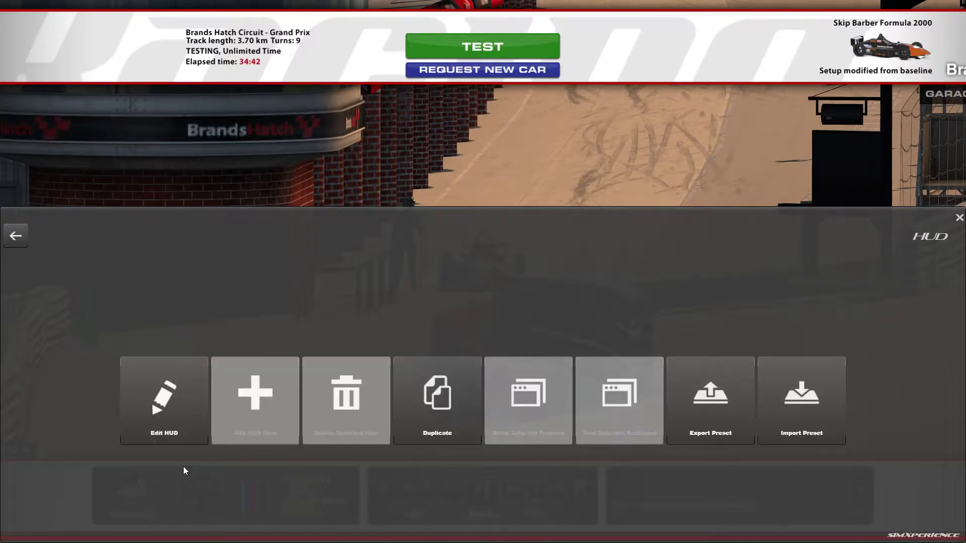
click(166, 411)
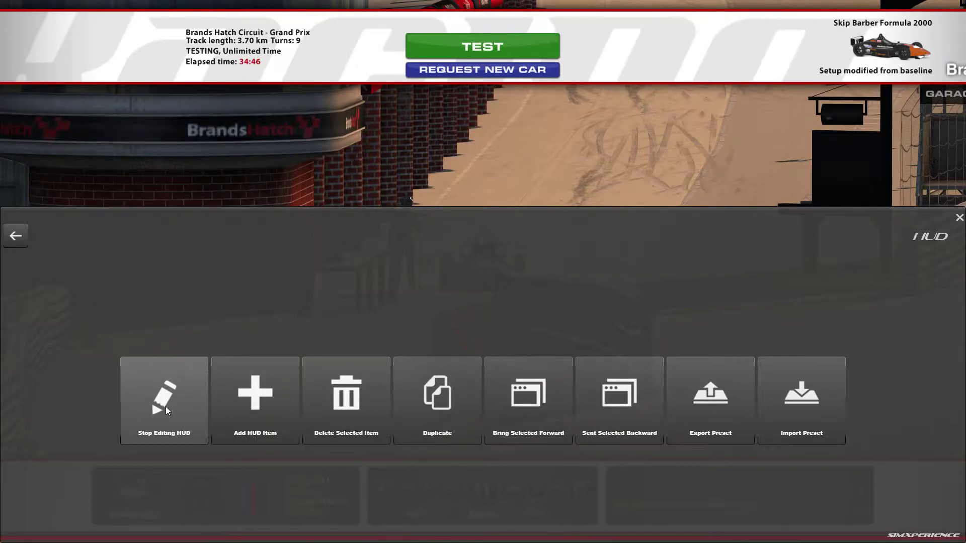
click(270, 416)
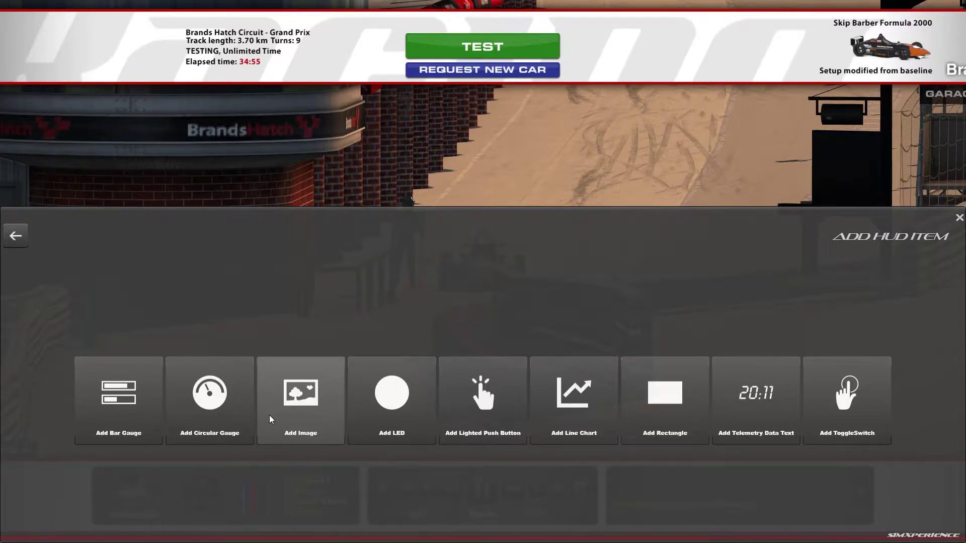
click(223, 418)
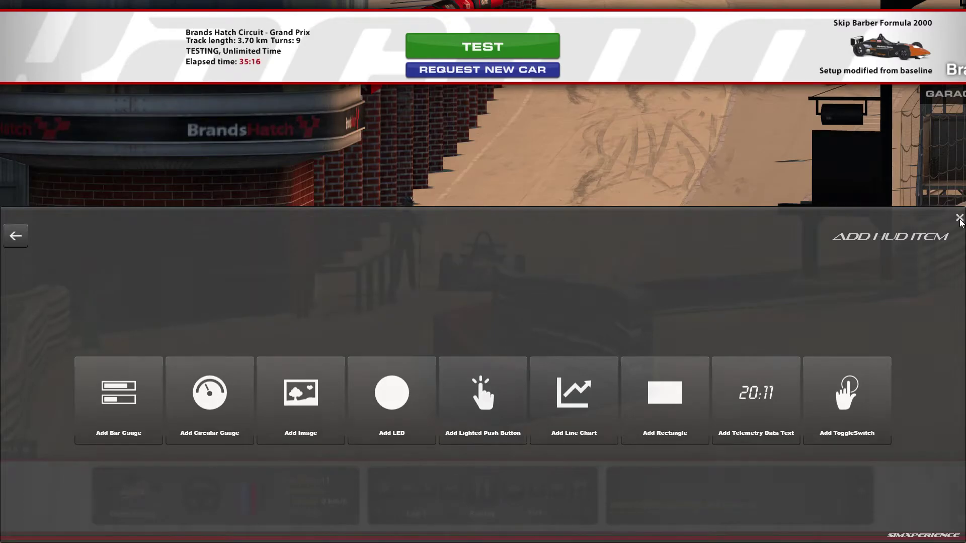
click(959, 218)
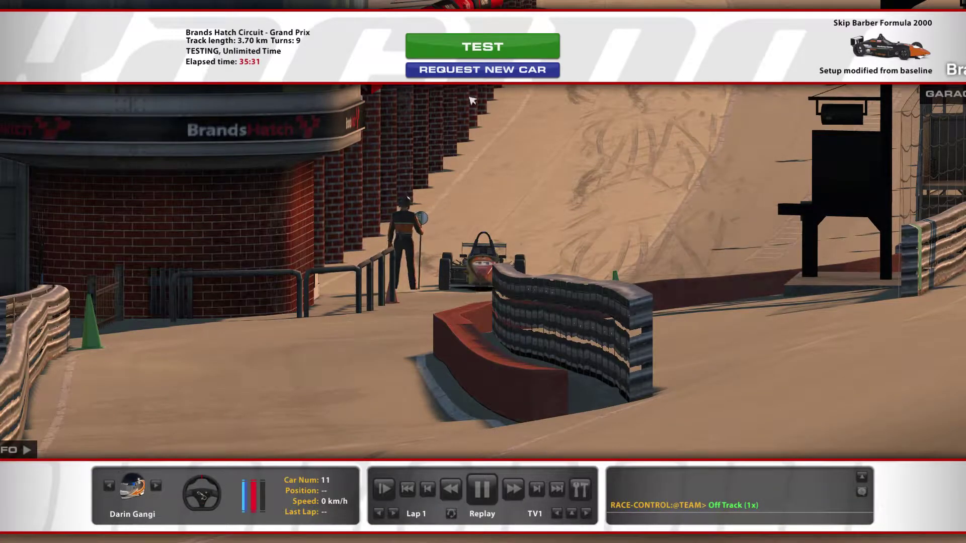
click(483, 46)
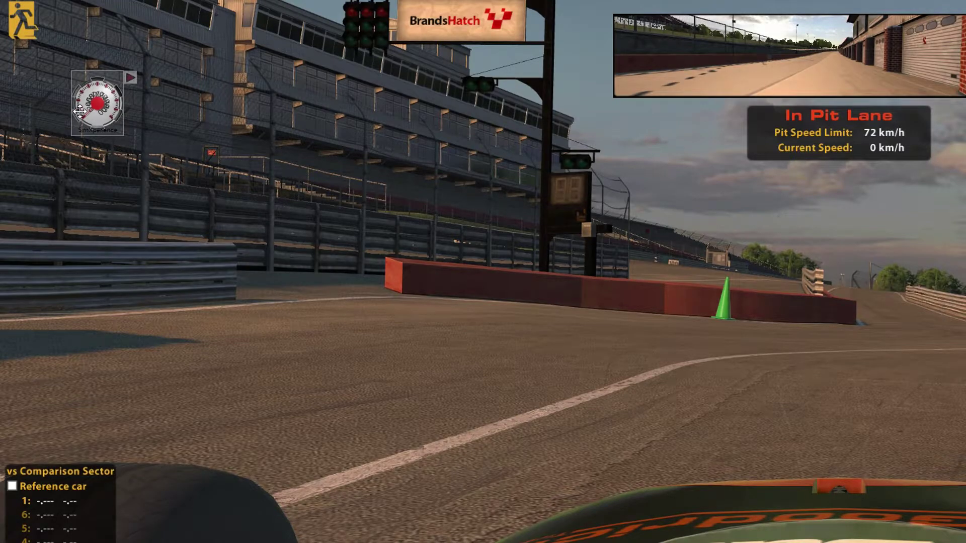
Move the gauge onto the nose, roughly double its size, centre it, and show its style settings
drag(93, 111, 818, 542)
drag(757, 540, 759, 542)
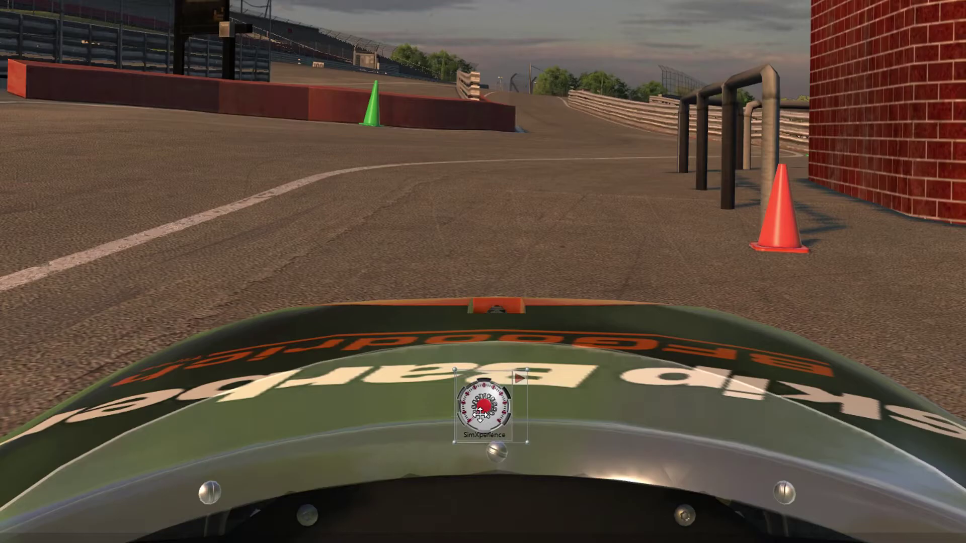
drag(480, 414, 478, 411)
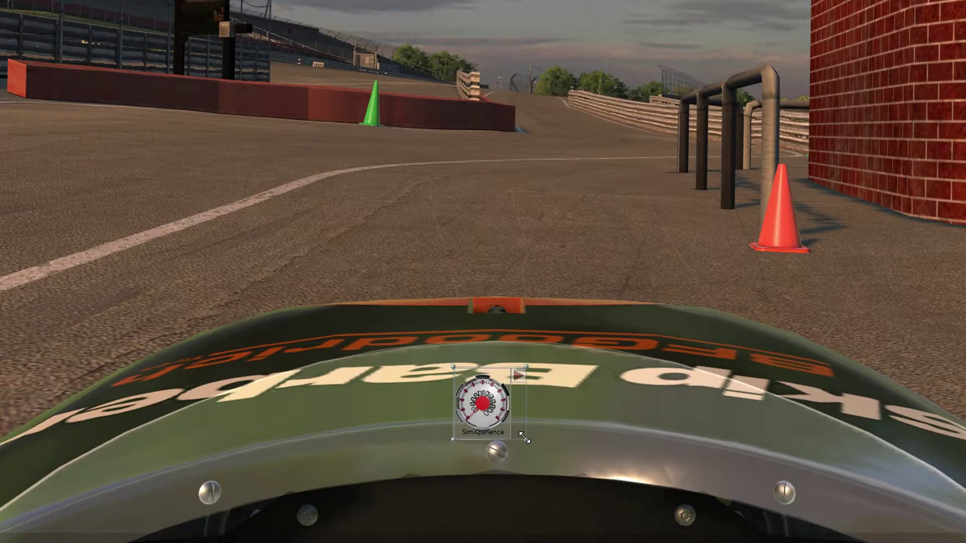
drag(526, 439, 638, 502)
drag(603, 385, 541, 386)
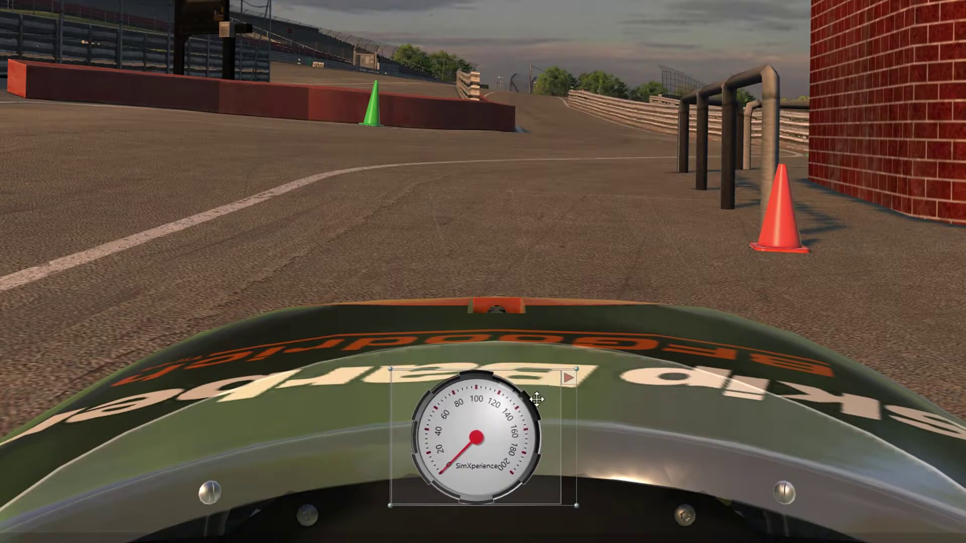
click(571, 381)
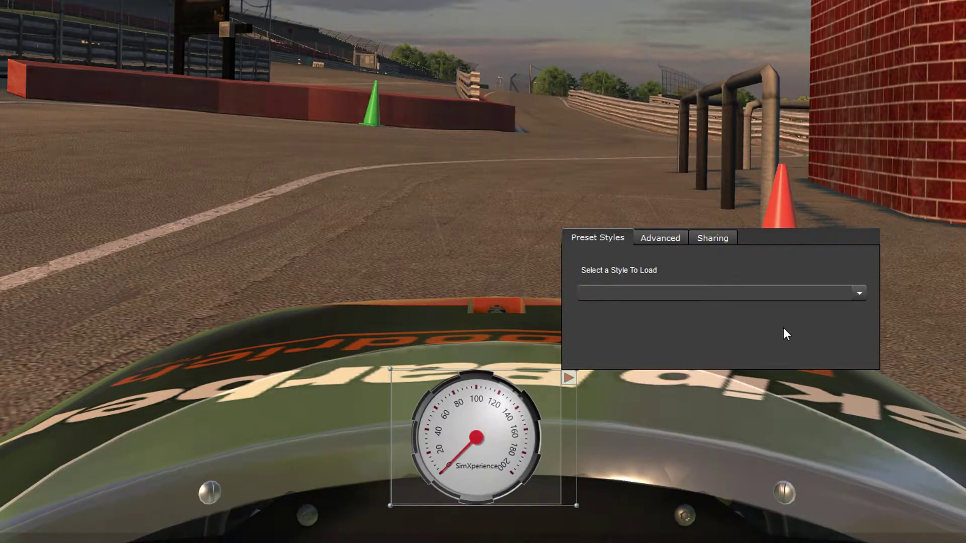
Apply the Default Circular Gauge - RPM preset to the gauge and close its settings
click(860, 295)
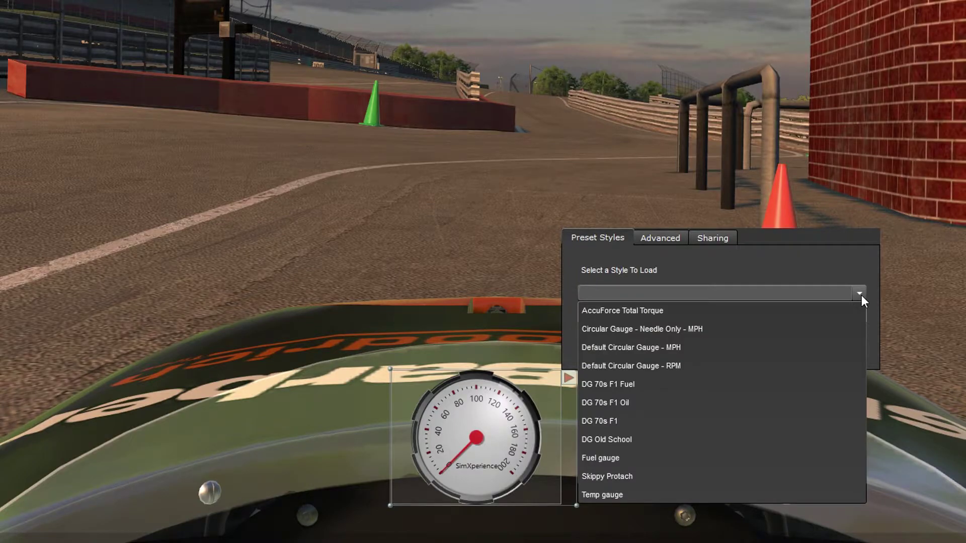
click(664, 367)
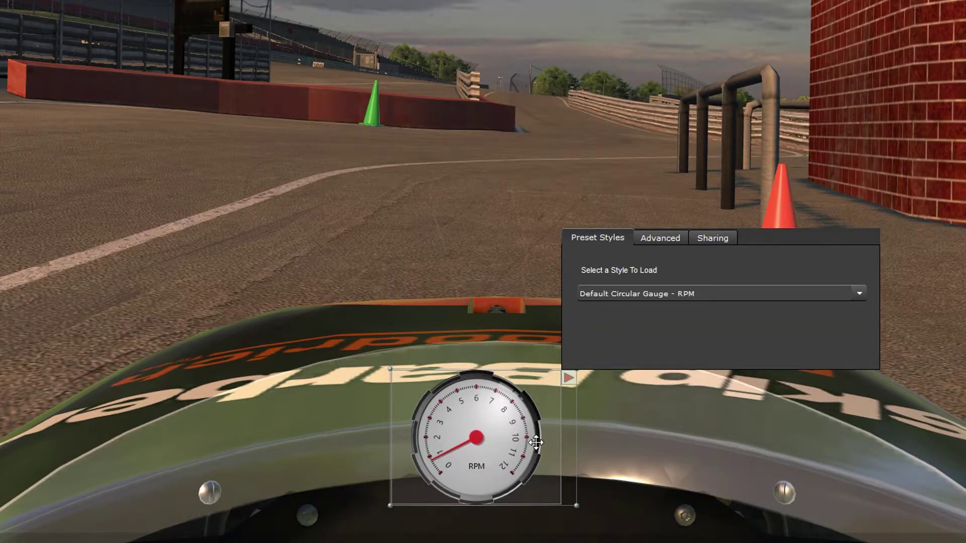
click(568, 377)
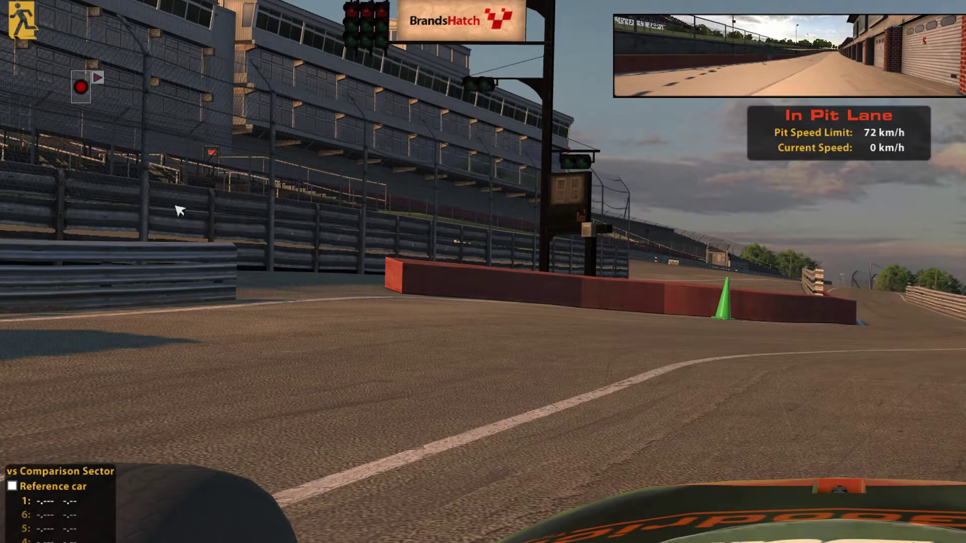
Place the red LED beside the RPM gauge on the nose and show its Advanced Light settings
drag(78, 97, 705, 372)
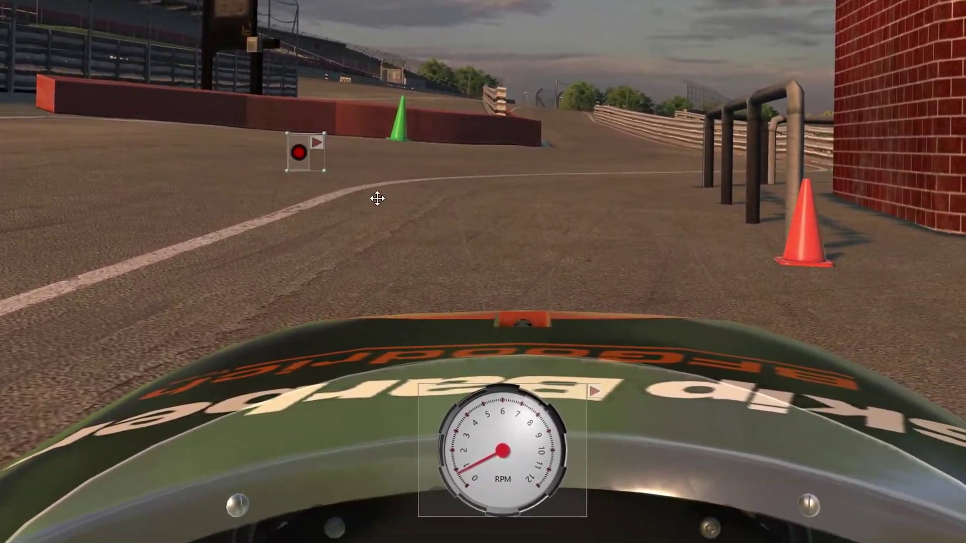
drag(378, 199, 606, 402)
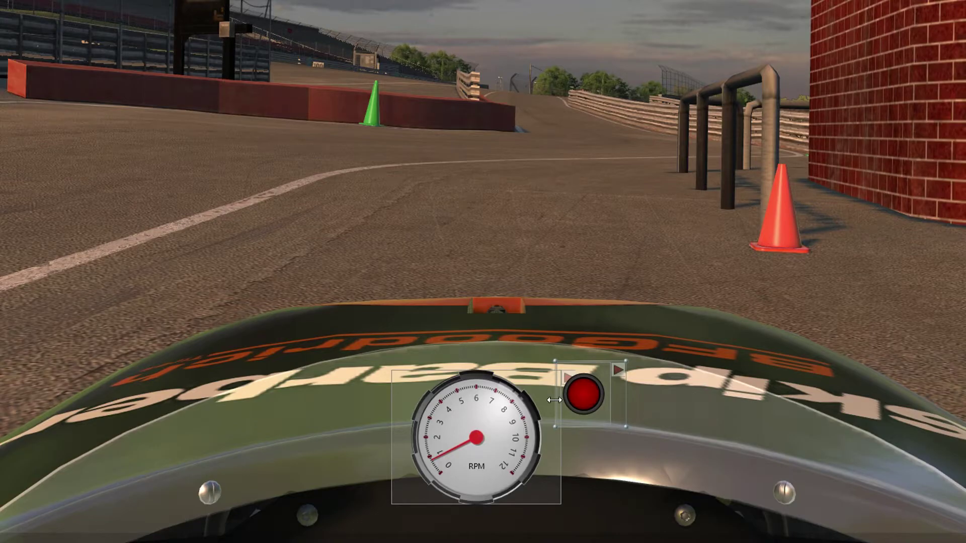
click(619, 371)
click(713, 230)
click(733, 169)
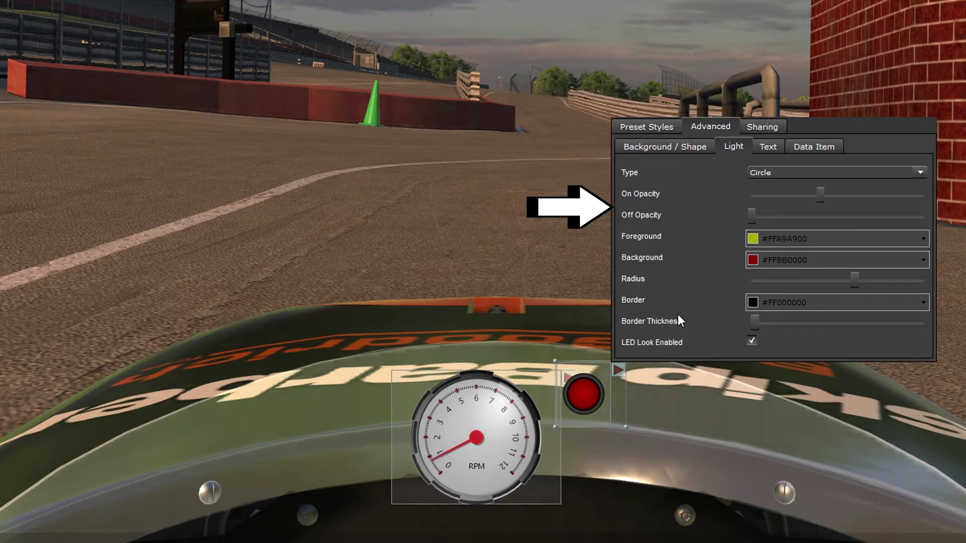
Make the light's foreground white and its background dark red (#FF680000), then close its settings
click(924, 239)
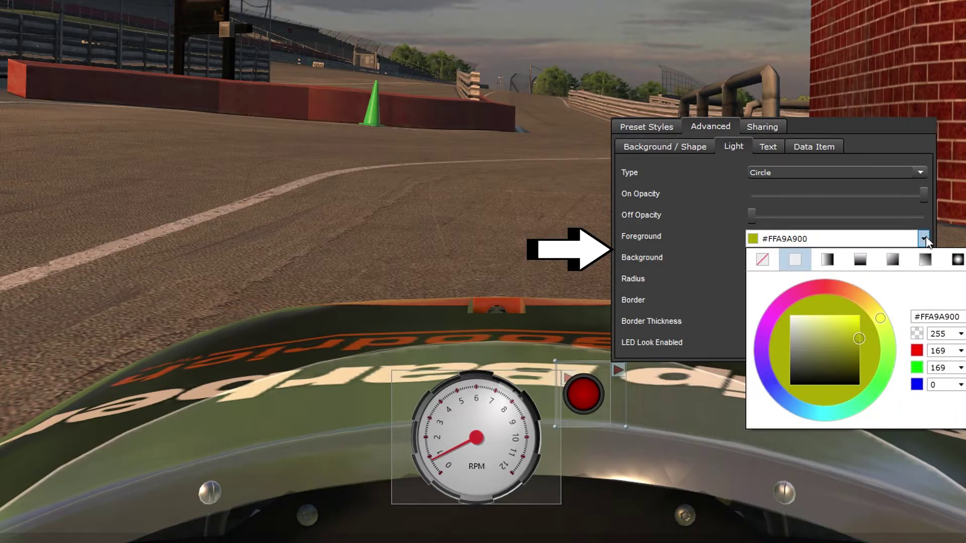
drag(859, 336, 783, 316)
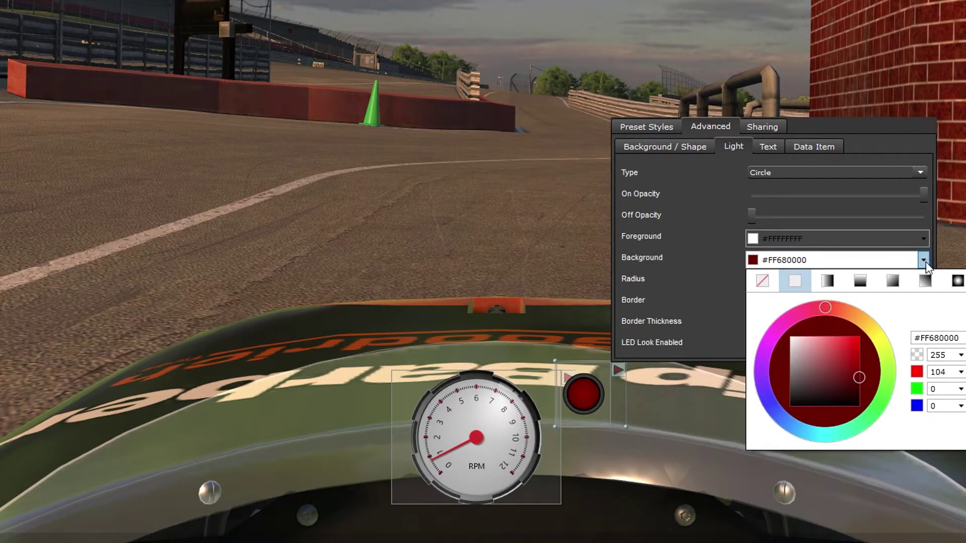
click(925, 262)
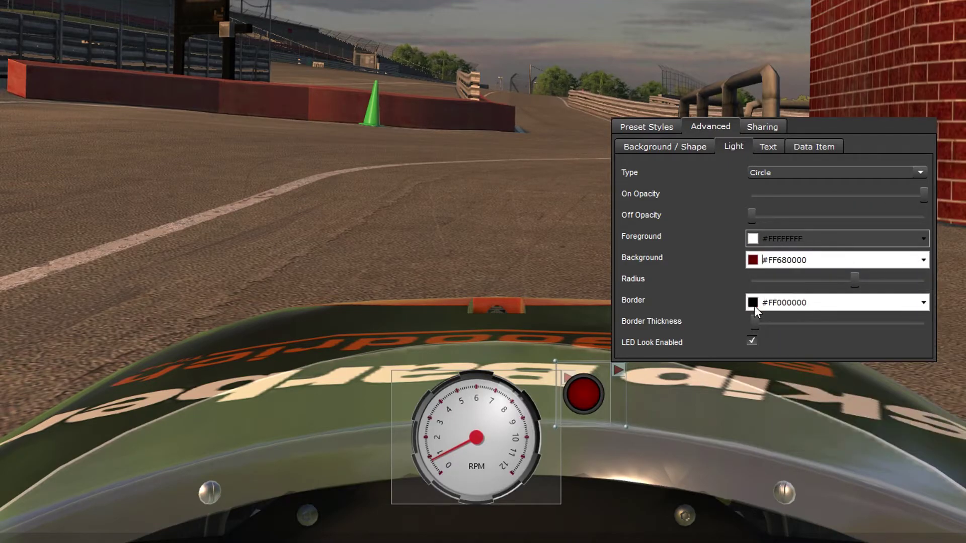
click(618, 370)
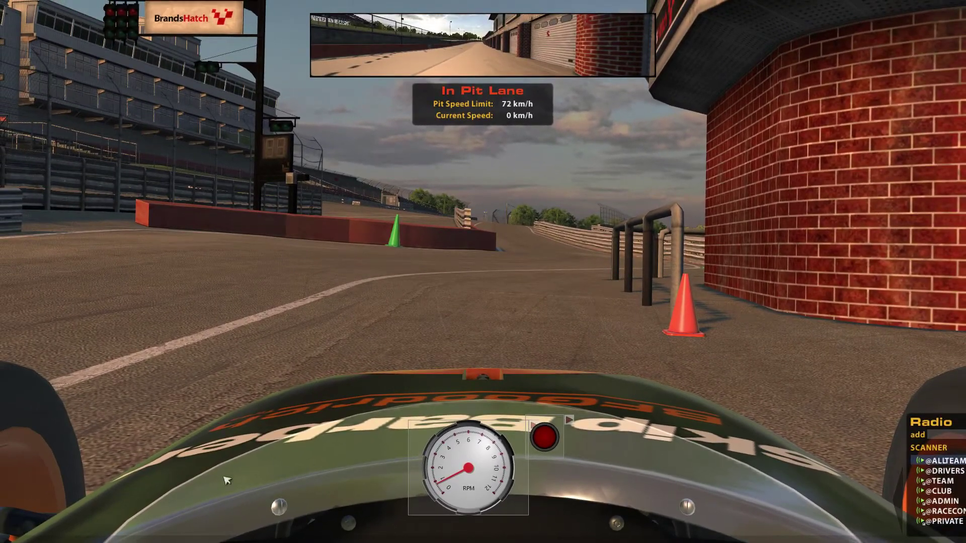
Choose Stop Editing HUD from the main HUD menu and close the menu
right_click(226, 480)
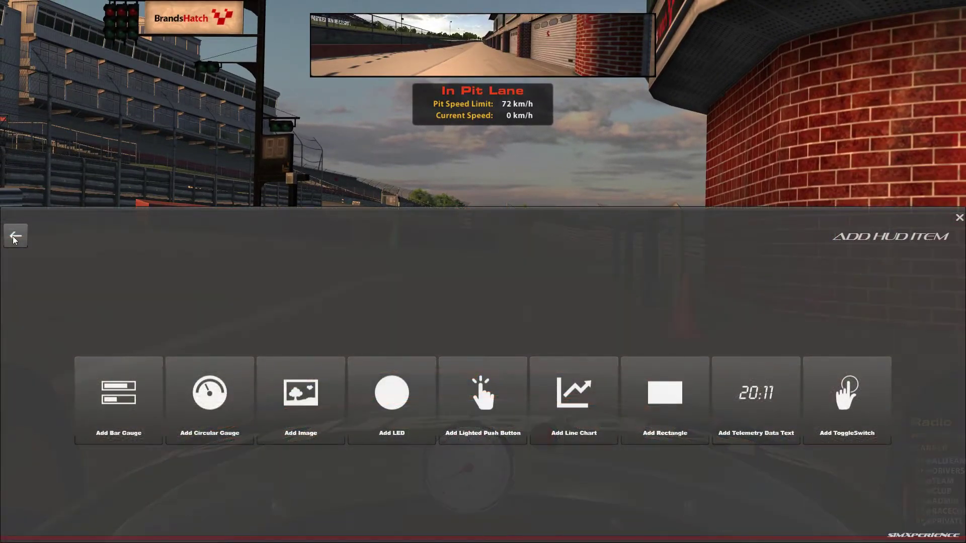
click(15, 238)
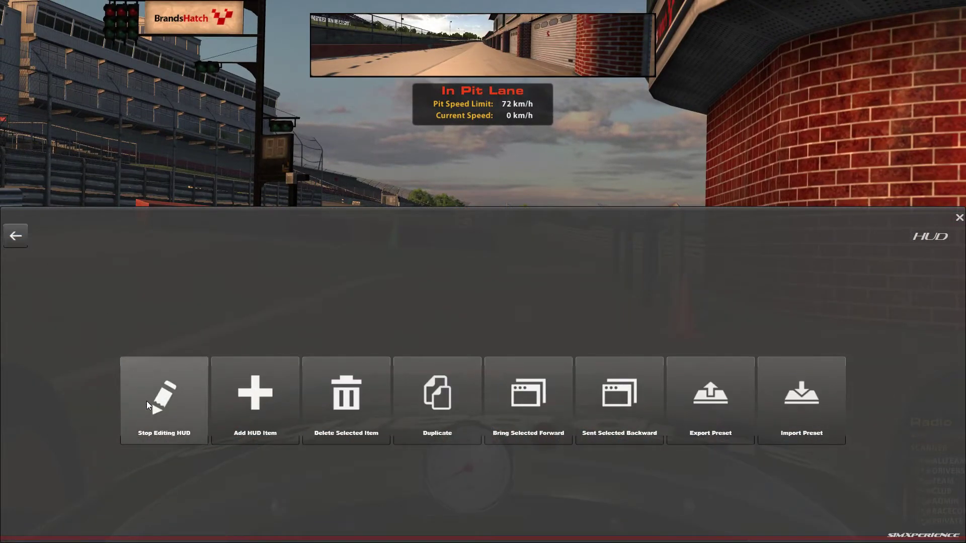
click(147, 400)
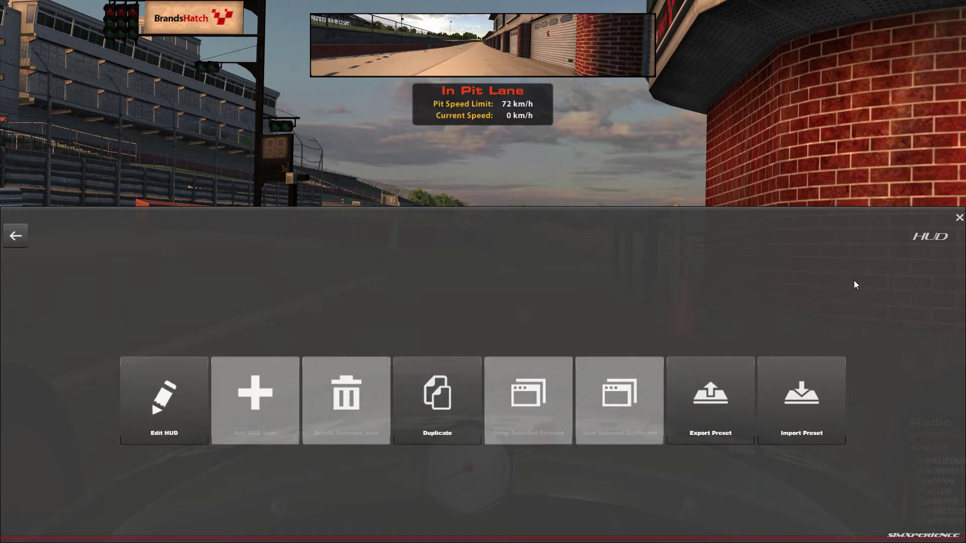
click(959, 219)
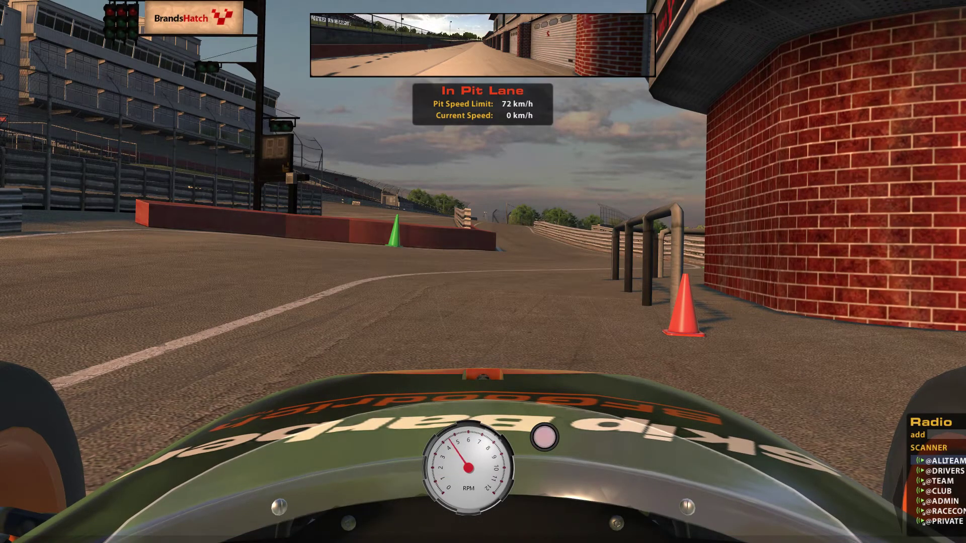
Drive out of the pit lane onto Brands Hatch, then switch the HUD back to Edit HUD
key(Up)
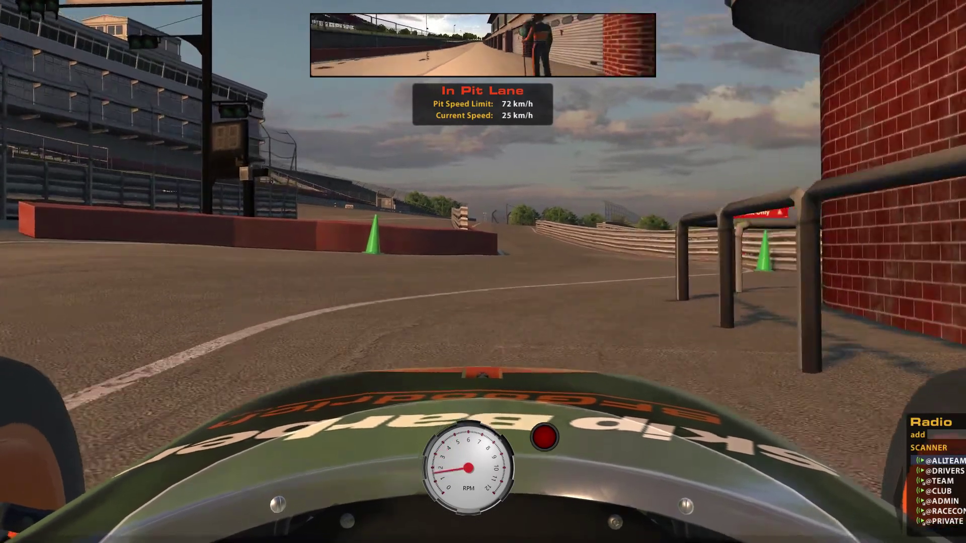
key(Right)
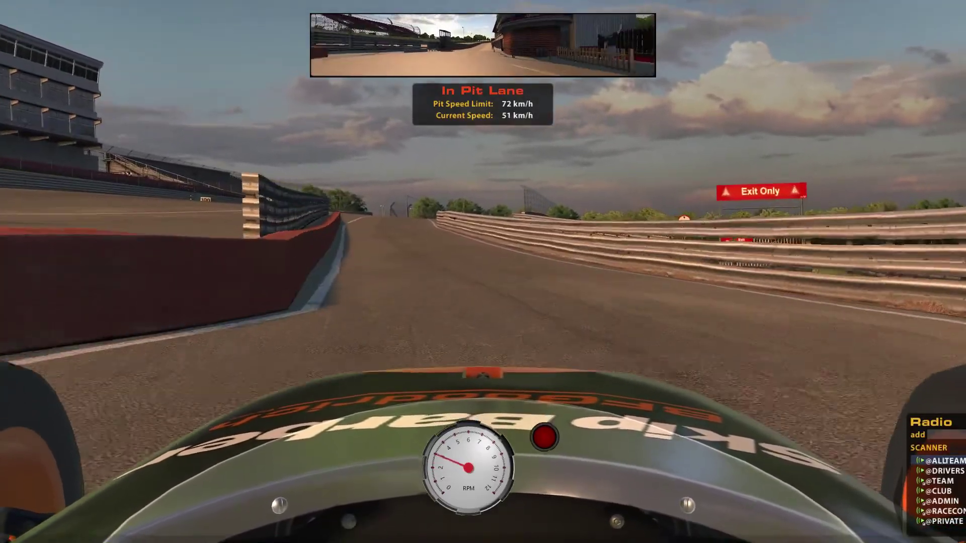
key(Up)
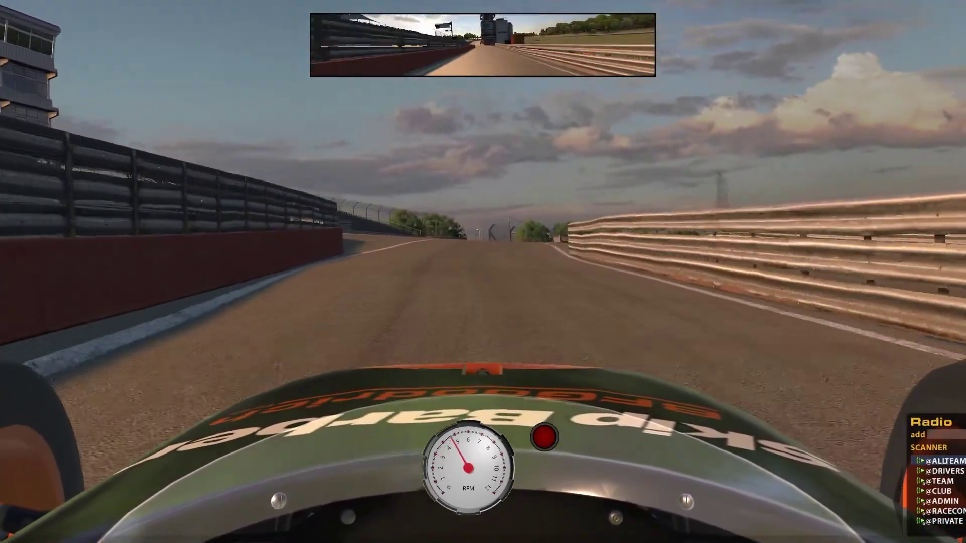
key(Up)
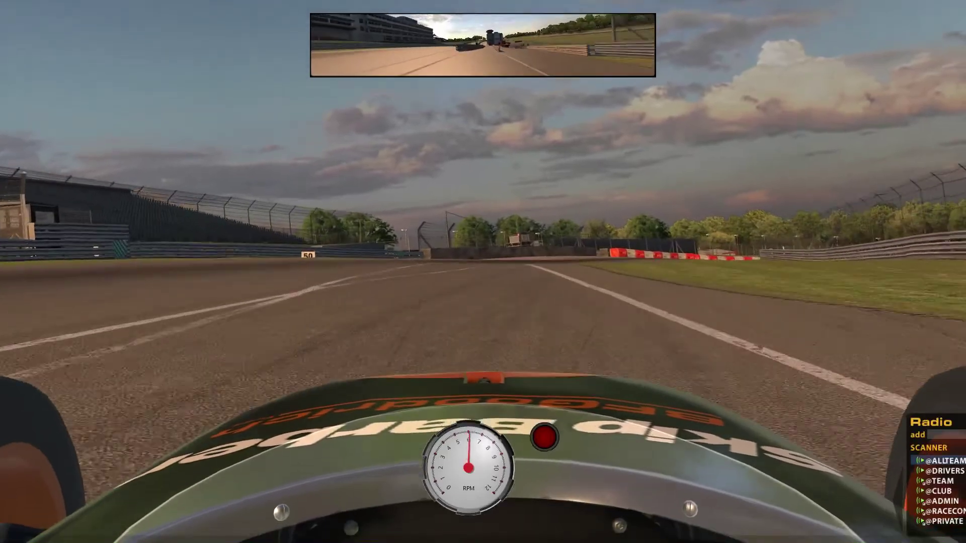
key(Up)
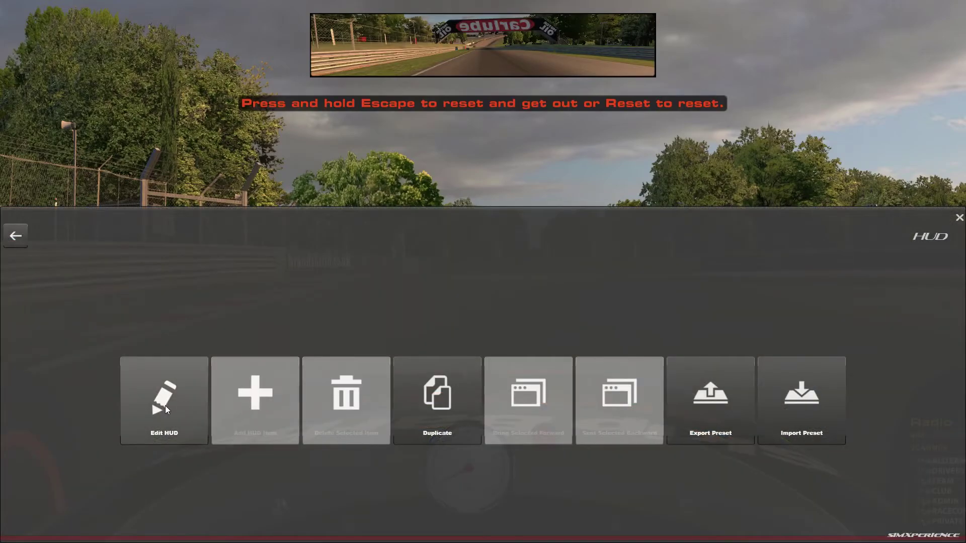
click(165, 406)
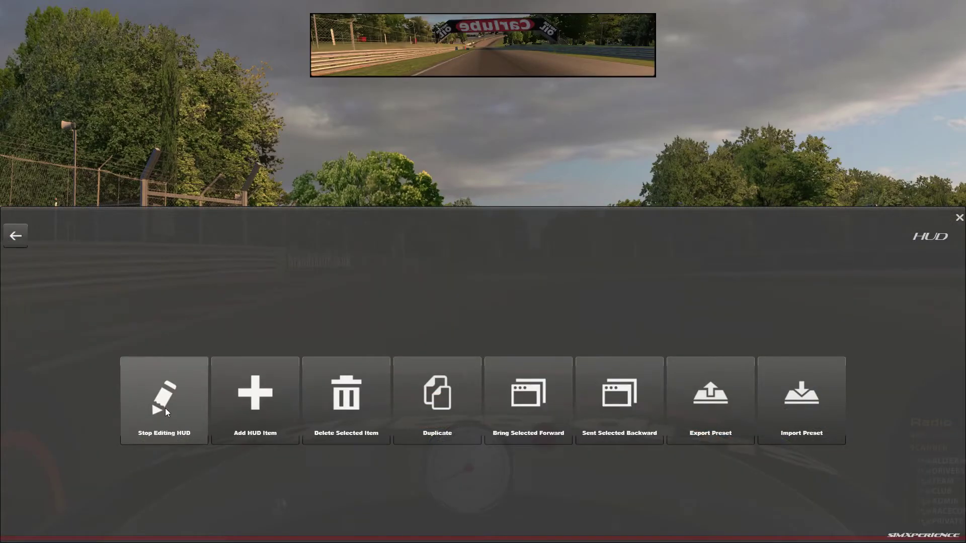